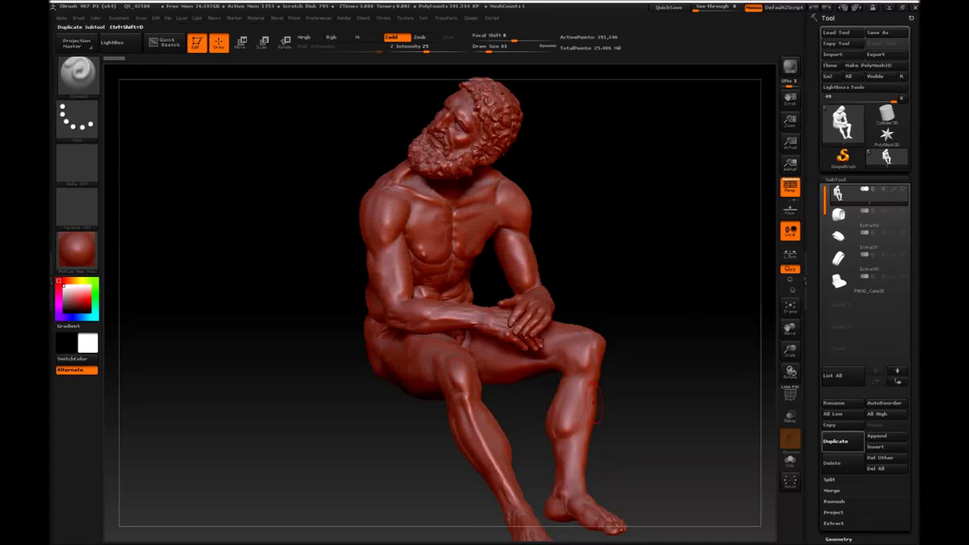
- Duplicate the figure subtool and divide the copy once with Ctrl+D to about 25.8 million polygons
click(841, 441)
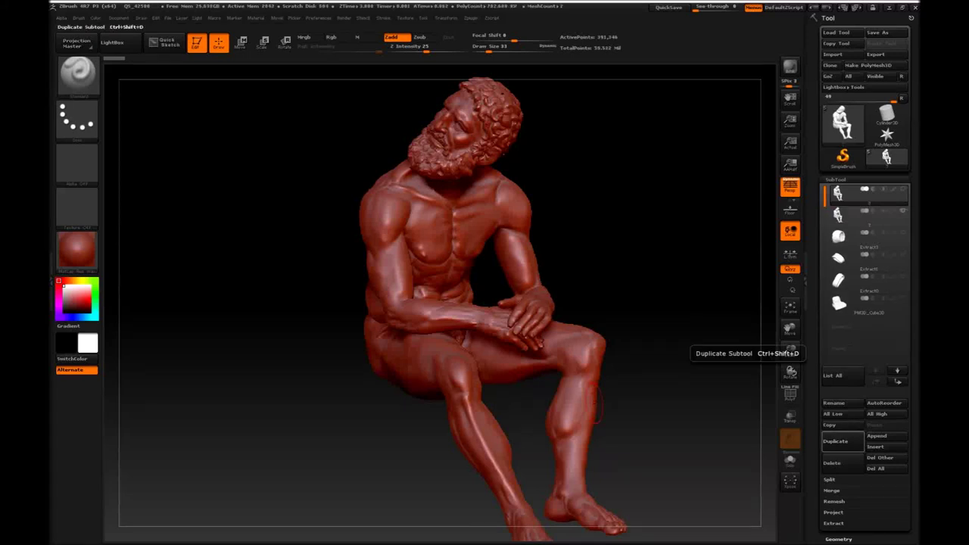
click(838, 539)
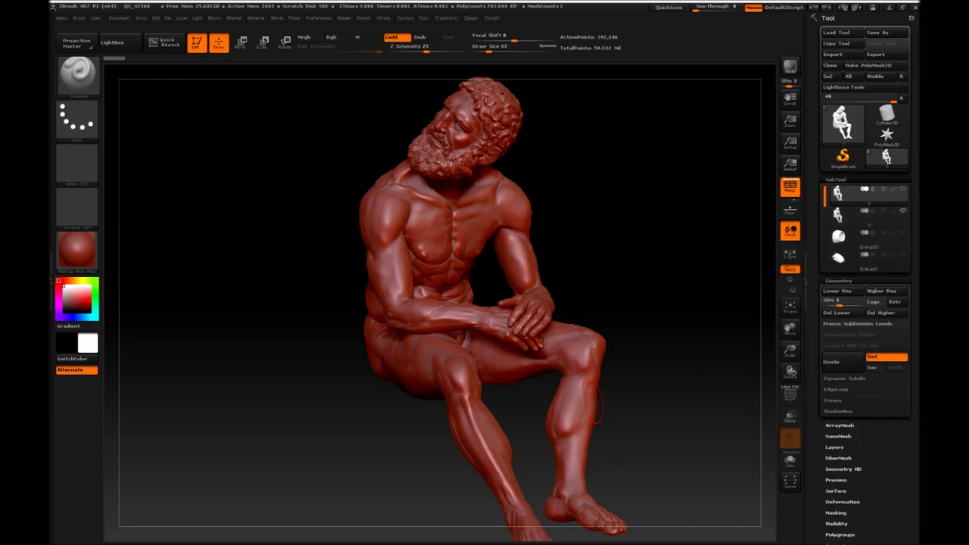
click(836, 179)
key(ctrl+d)
key(ctrl+d)
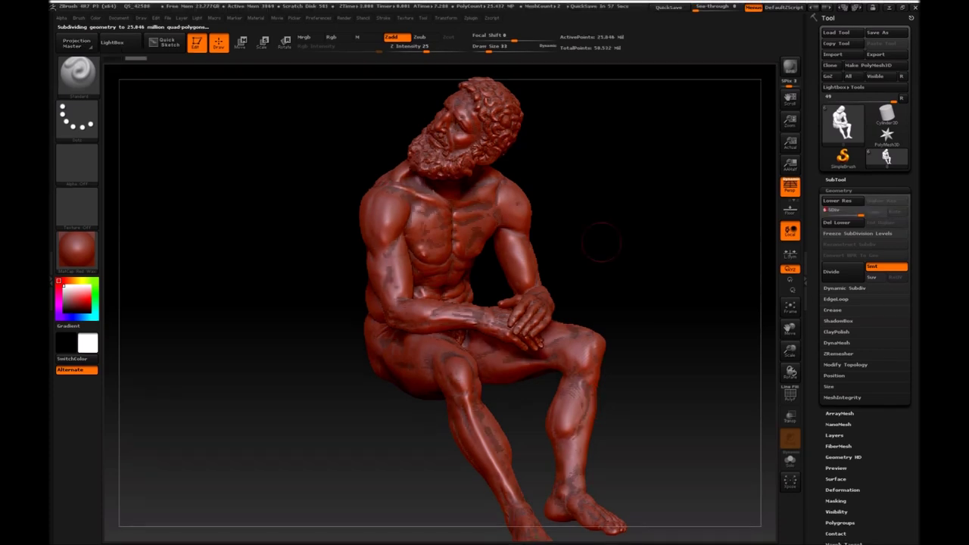
click(836, 179)
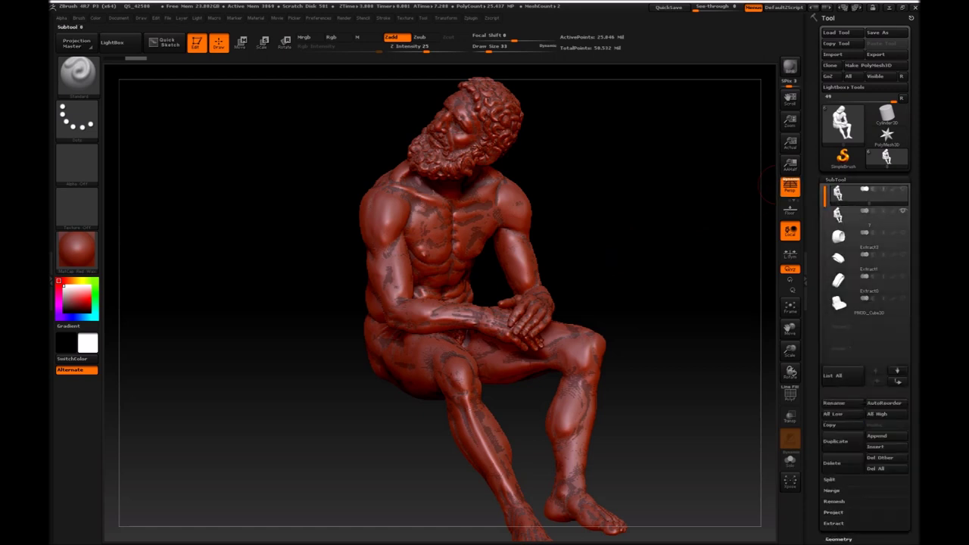
- Select the second figure subtool, turn it to the head, and divide it to SDiv 4 (about 1.565 million points)
click(852, 215)
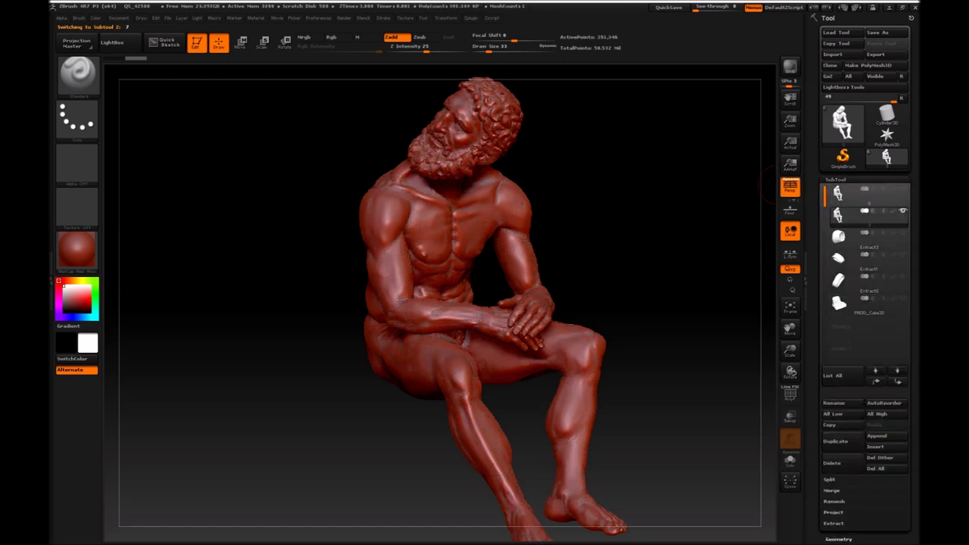
scroll(865, 302, down, 5)
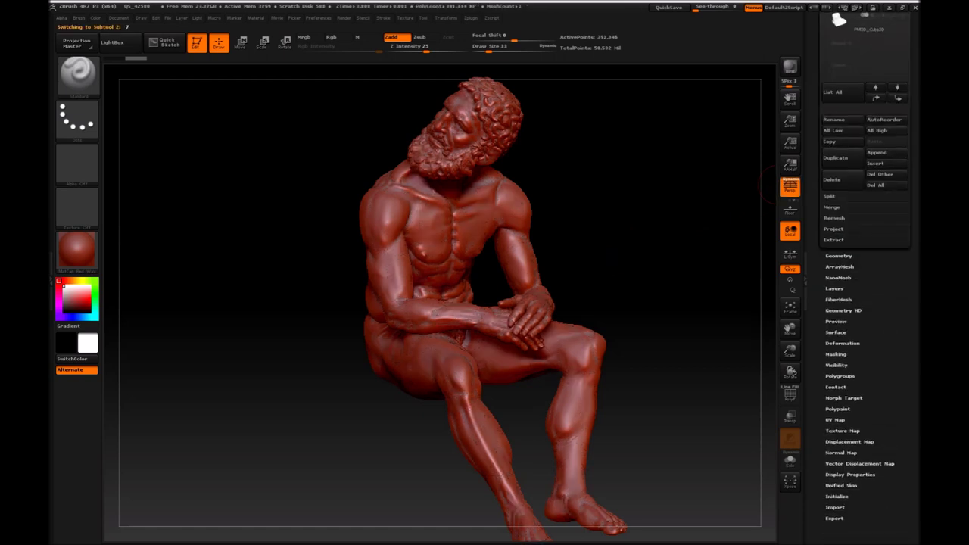
click(838, 255)
drag(676, 246, 674, 318)
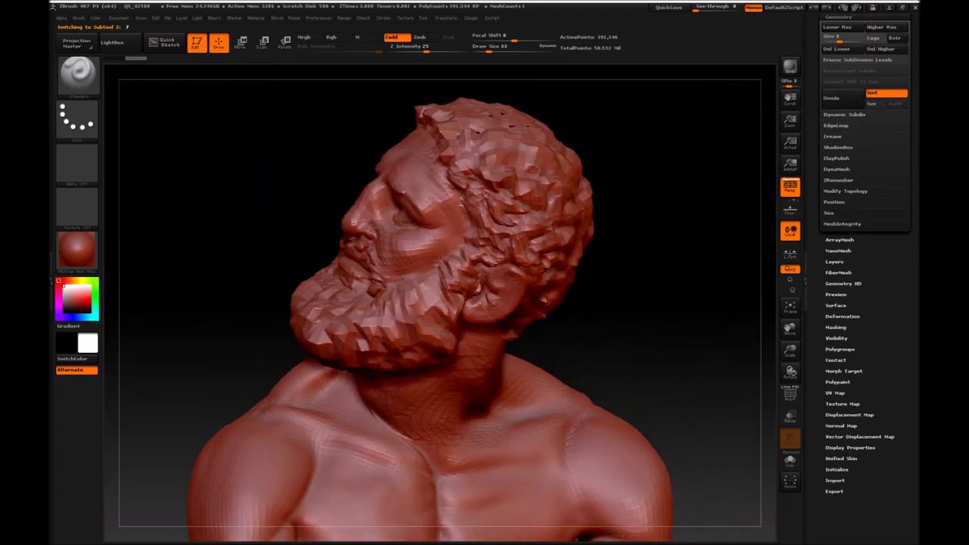
mouse_move(575, 288)
mouse_down()
mouse_move(606, 314)
mouse_move(750, 193)
mouse_up()
key(s)
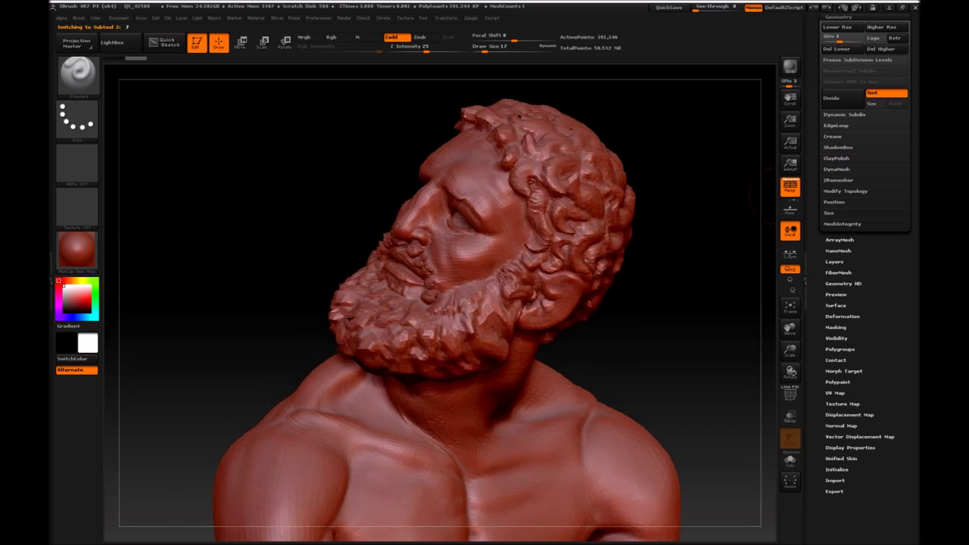
key(ctrl+d)
key(ctrl+d)
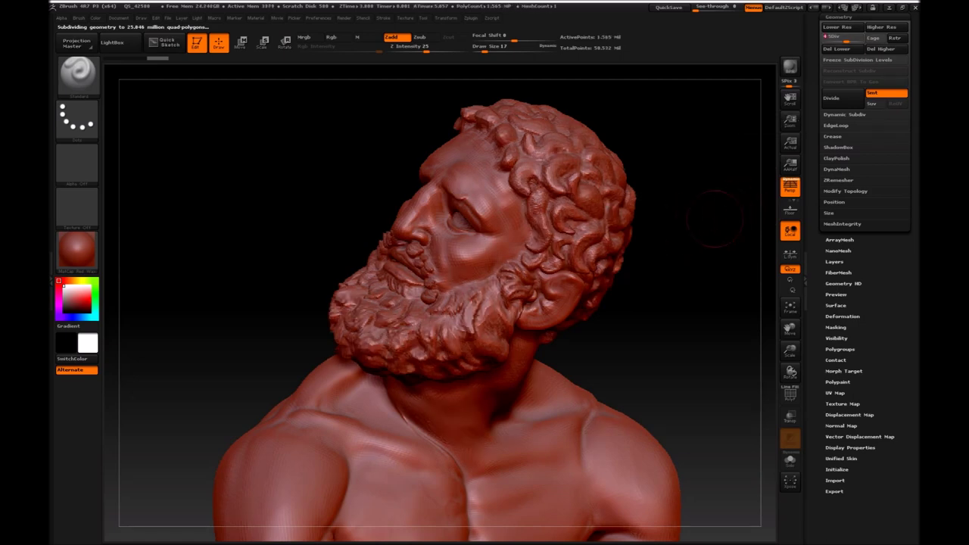
click(838, 180)
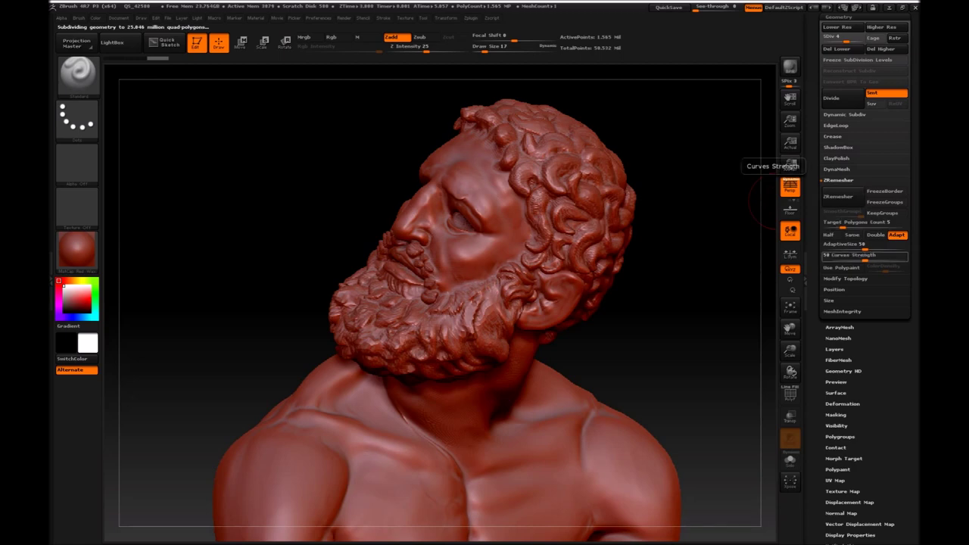
- Enable ZRemesher Use Polypaint at colour density 4, switch to Rgb-only painting, and paint the cheek and beard red
click(840, 267)
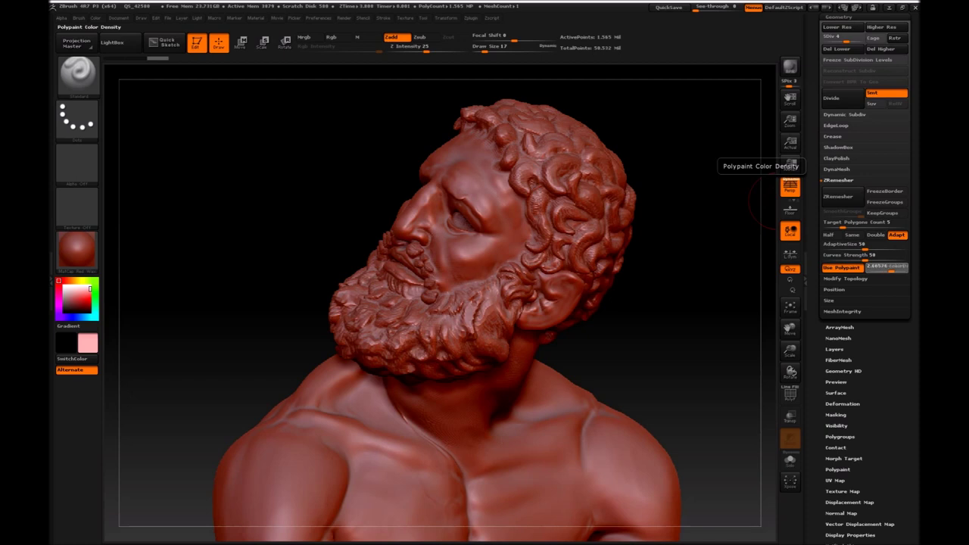
click(391, 38)
click(331, 37)
mouse_move(507, 301)
mouse_down()
mouse_move(439, 341)
mouse_move(492, 295)
mouse_move(383, 334)
mouse_move(500, 348)
mouse_move(386, 356)
mouse_move(549, 254)
mouse_move(556, 200)
mouse_move(530, 148)
mouse_move(599, 242)
mouse_move(606, 182)
mouse_move(726, 249)
mouse_up()
- Paint red over the back hair curls up to the crown
mouse_move(651, 326)
mouse_down()
mouse_move(598, 250)
mouse_move(606, 219)
mouse_move(575, 144)
mouse_up()
drag(227, 303, 151, 302)
drag(576, 378, 643, 242)
mouse_move(621, 379)
mouse_down()
mouse_move(681, 349)
mouse_move(712, 249)
mouse_up()
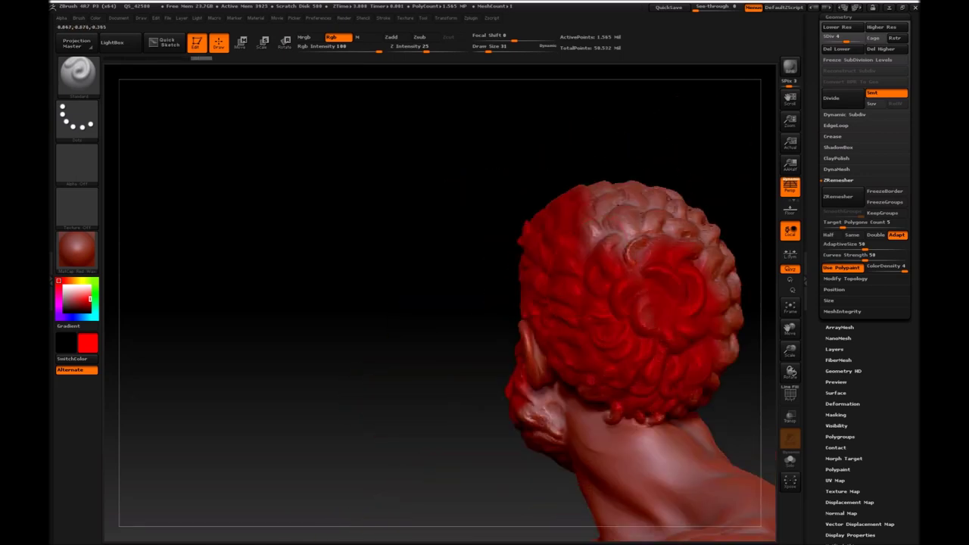
drag(591, 265, 697, 197)
drag(227, 303, 152, 303)
mouse_move(583, 348)
mouse_down()
mouse_move(560, 402)
mouse_move(613, 356)
mouse_move(575, 190)
mouse_up()
- Paint red over the front hair curls, the temple and behind the ear with a smaller brush
mouse_move(227, 303)
mouse_down()
mouse_move(190, 303)
mouse_move(280, 302)
mouse_up()
drag(454, 318, 530, 258)
drag(228, 303, 265, 303)
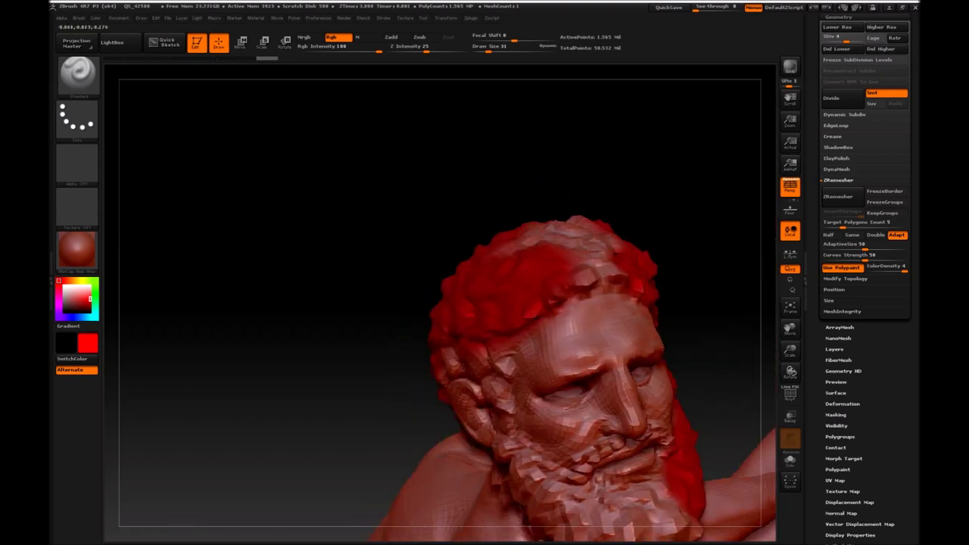
drag(530, 250, 605, 223)
mouse_move(714, 217)
alt+mouse_down()
mouse_move(640, 132)
mouse_move(439, 266)
mouse_move(413, 267)
alt+mouse_up()
key(s)
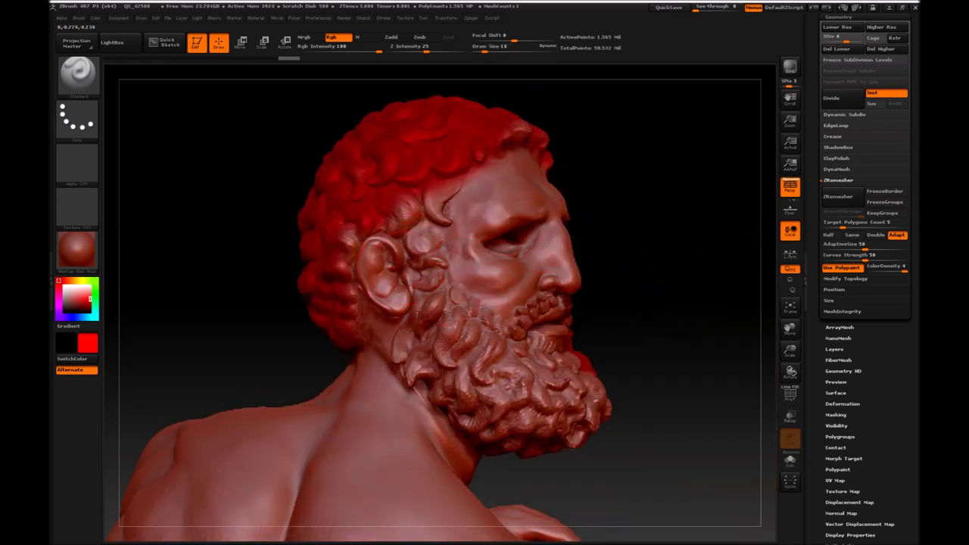
drag(386, 220, 431, 197)
key(s)
drag(484, 218, 455, 218)
mouse_move(432, 186)
mouse_down()
mouse_move(428, 280)
mouse_move(466, 344)
mouse_move(499, 318)
mouse_move(523, 379)
mouse_move(485, 401)
mouse_up()
- Paint red along the beard, neck and moustache, with the brush enlarged to size 28
mouse_move(632, 384)
mouse_down()
mouse_move(518, 296)
mouse_move(539, 297)
mouse_up()
key(s)
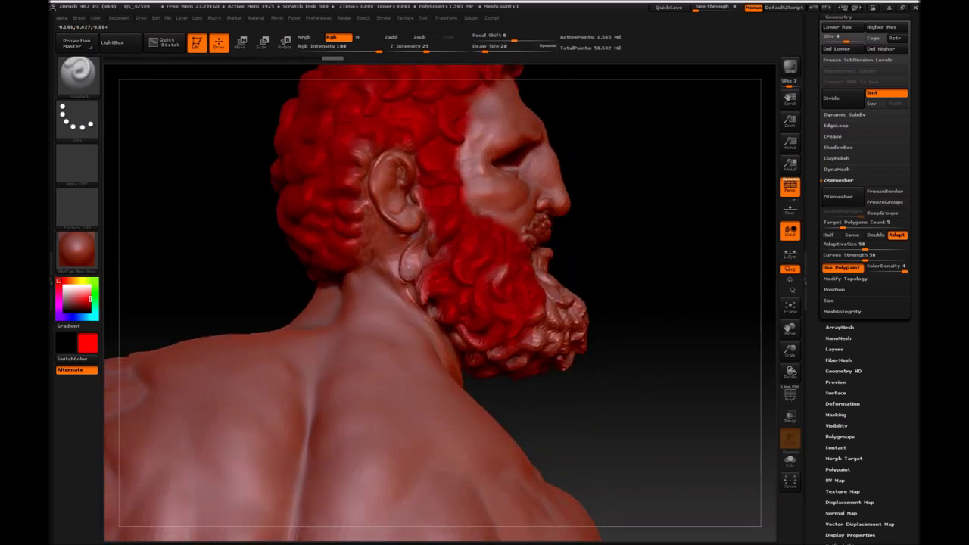
drag(424, 287, 413, 223)
mouse_move(465, 337)
mouse_down()
mouse_move(530, 336)
mouse_move(553, 292)
mouse_up()
drag(651, 424, 726, 401)
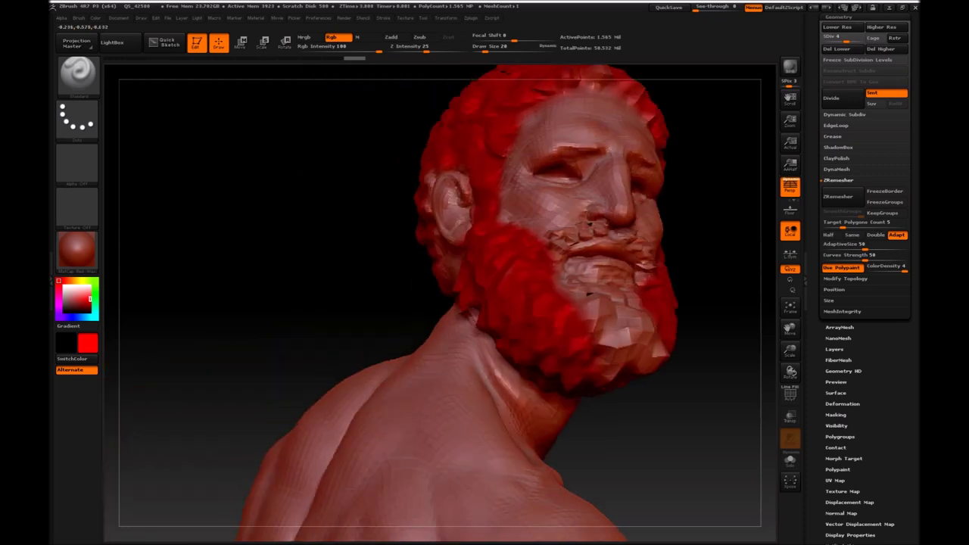
drag(303, 227, 250, 219)
drag(568, 296, 659, 363)
drag(560, 303, 644, 265)
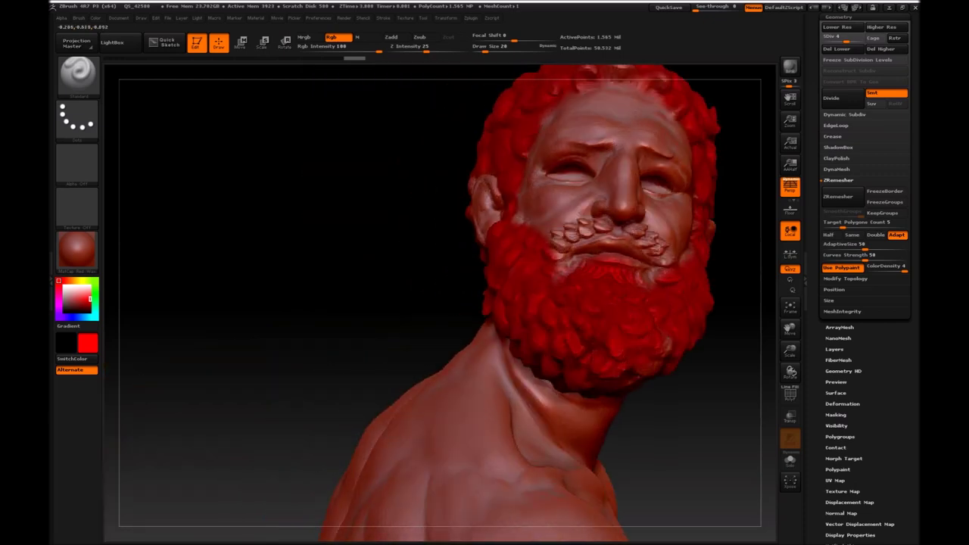
drag(727, 287, 545, 345)
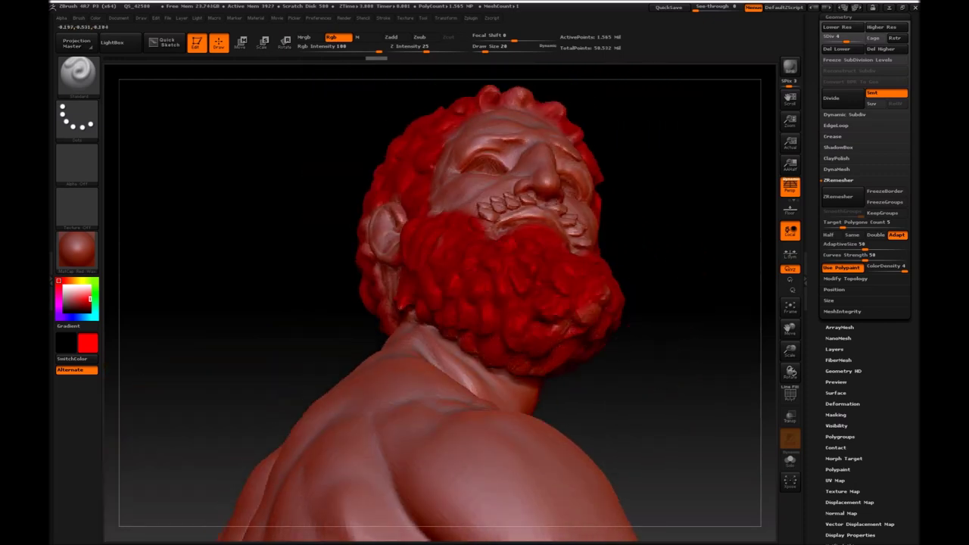
drag(651, 189, 704, 379)
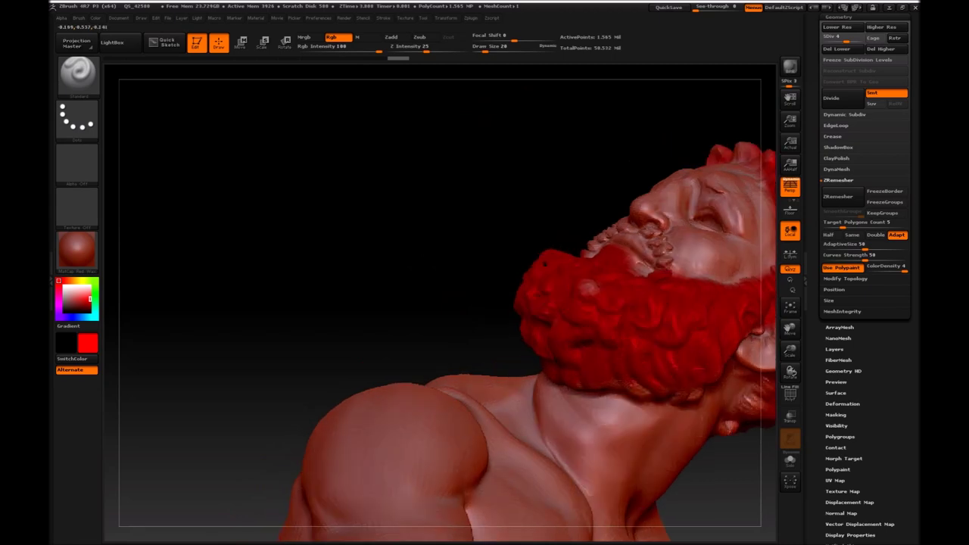
mouse_move(424, 252)
mouse_down()
mouse_move(551, 310)
mouse_move(602, 314)
mouse_move(642, 363)
mouse_up()
key(s)
mouse_move(609, 321)
mouse_down()
mouse_move(619, 336)
mouse_move(609, 317)
mouse_up()
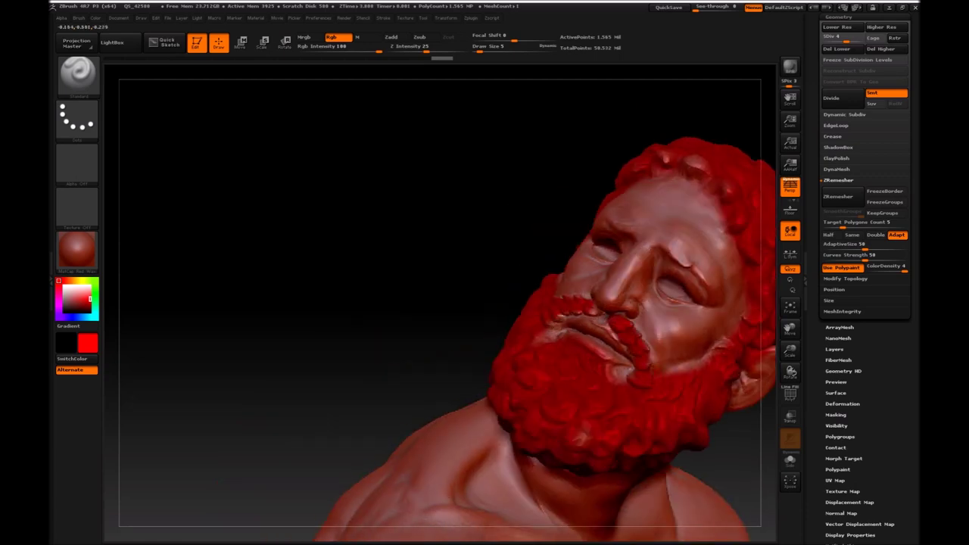
- Paint red around the left eye socket
mouse_move(470, 312)
mouse_down()
mouse_move(575, 337)
mouse_move(594, 371)
mouse_move(564, 367)
mouse_move(590, 378)
mouse_move(598, 333)
mouse_move(603, 383)
mouse_up()
key(s)
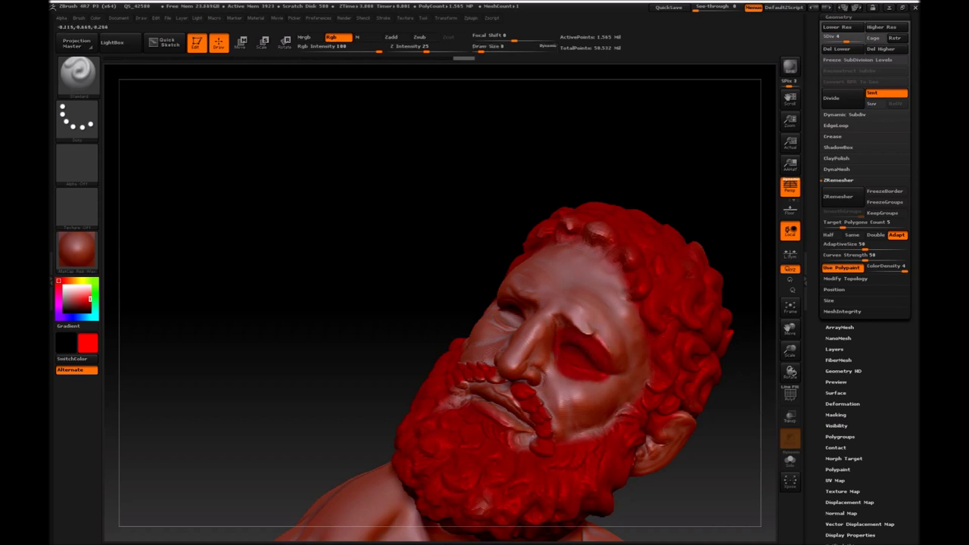
drag(318, 288, 227, 303)
mouse_move(541, 329)
mouse_down()
mouse_move(483, 301)
mouse_move(499, 293)
mouse_move(482, 333)
mouse_move(529, 338)
mouse_up()
click(536, 325)
- Raise ZRemesher's Target Polygons Count from 5 to 7
drag(227, 189, 197, 280)
drag(643, 302, 666, 333)
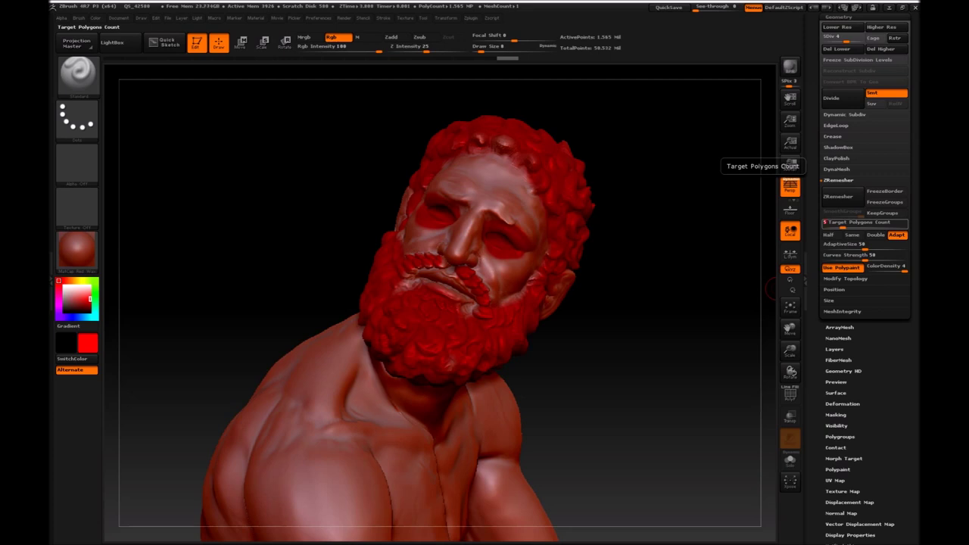
drag(833, 221, 839, 222)
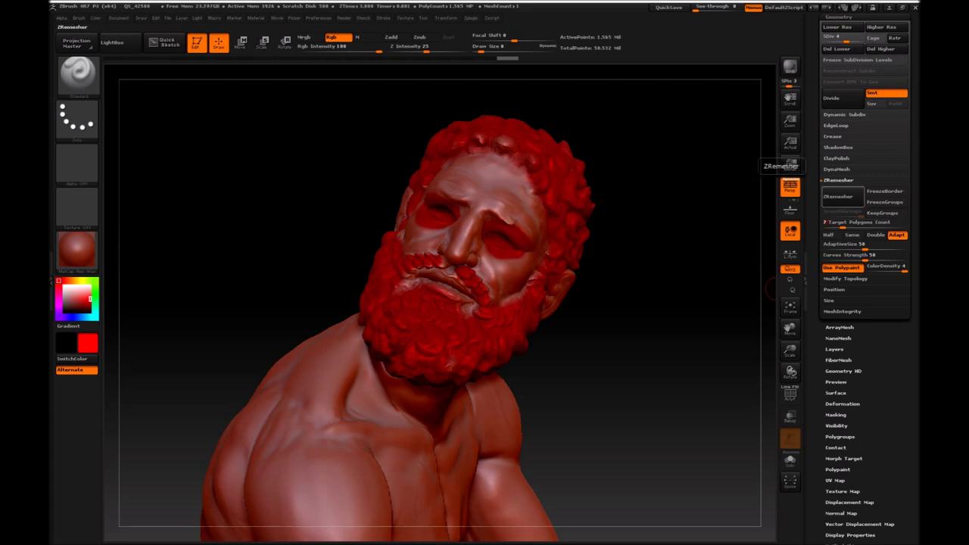
- Run ZRemesher for about 29,982 points with denser quads in the red areas, then show the polyframe
click(841, 196)
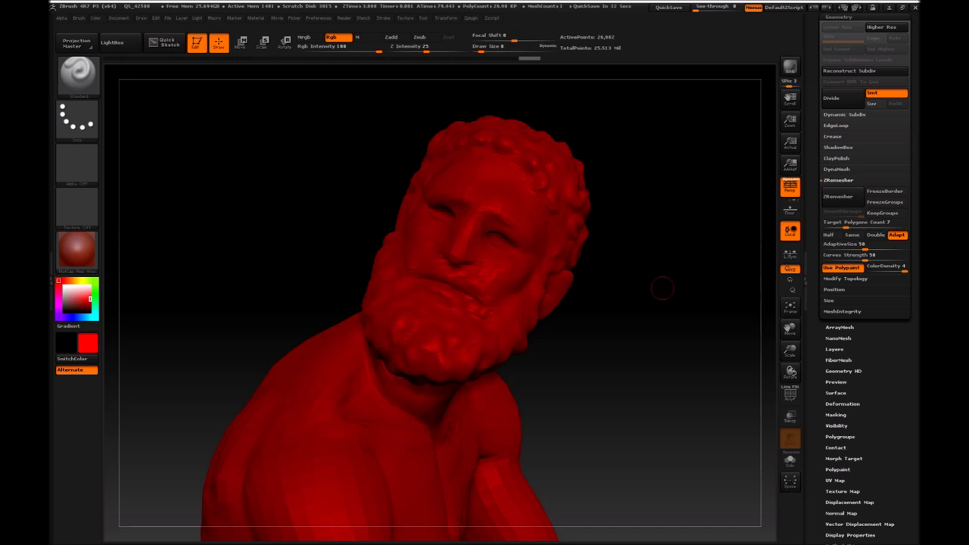
click(789, 395)
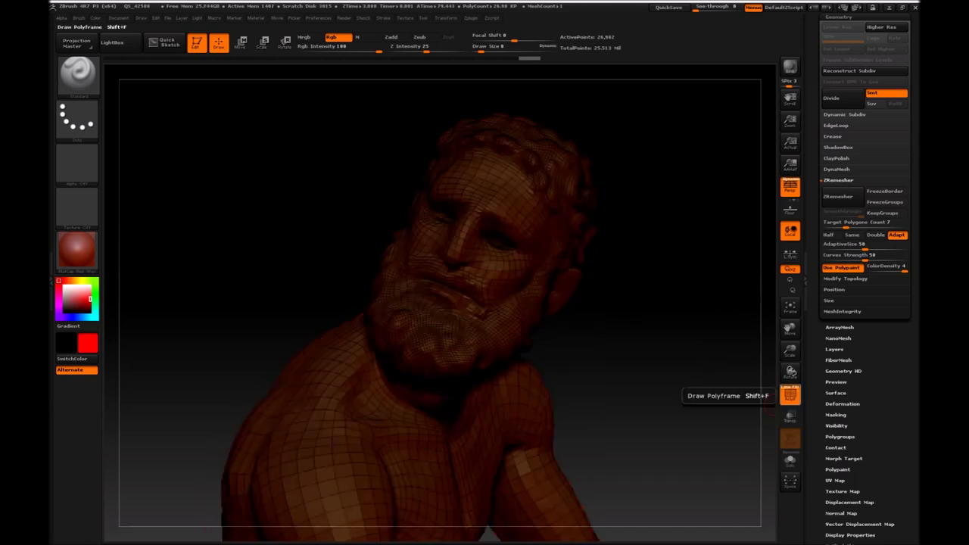
- Inspect the head's new topology, hide the wireframe, set white as main colour and divide once
drag(664, 419, 575, 318)
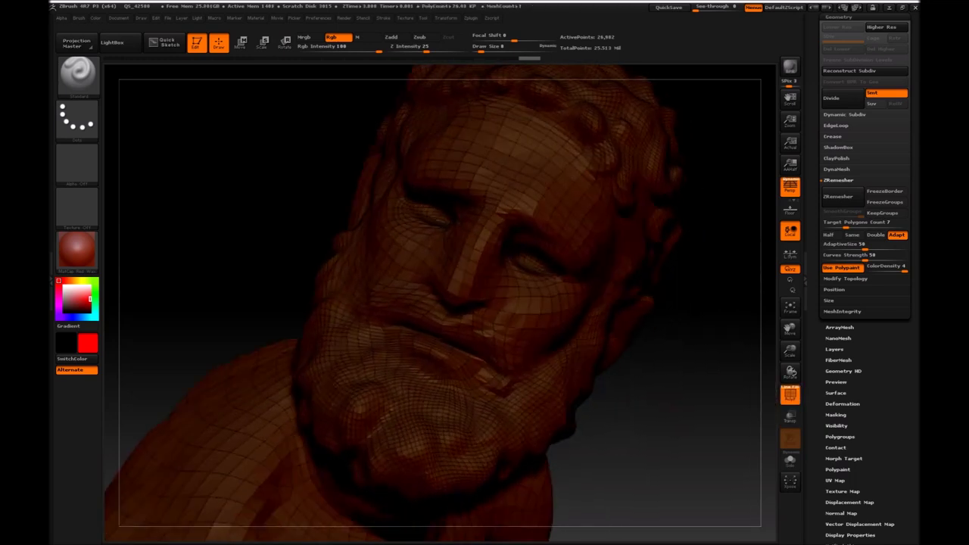
click(790, 395)
click(61, 283)
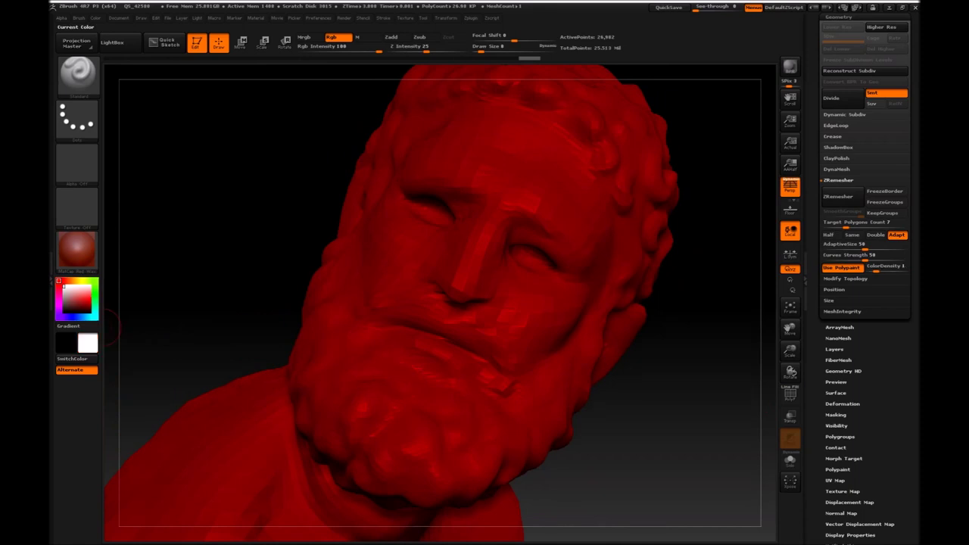
drag(711, 341, 750, 227)
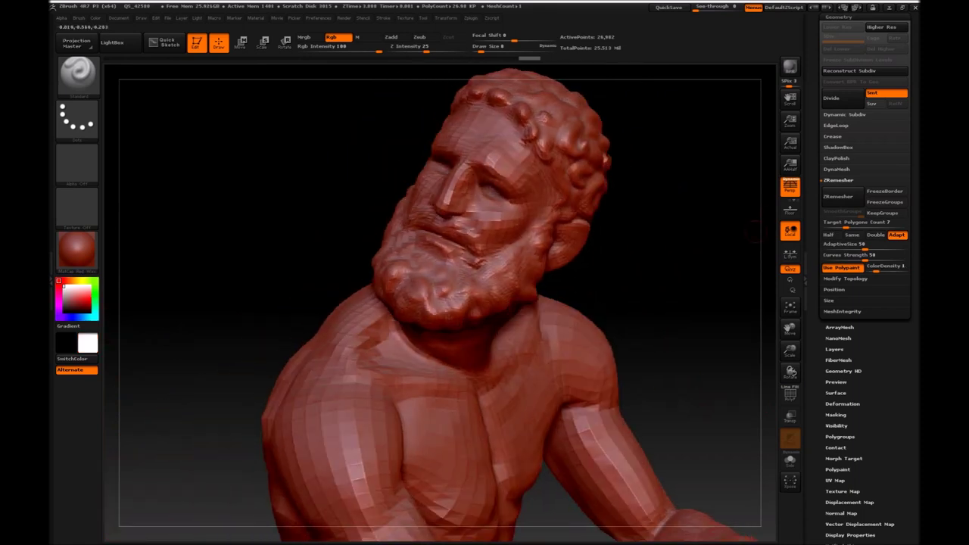
click(832, 97)
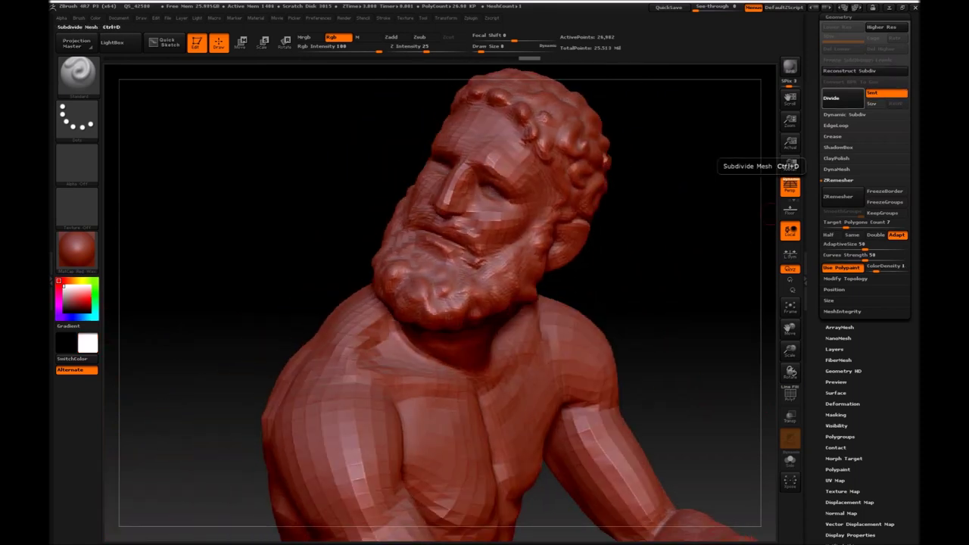
- Divide twice more to about 6.9 million polygons, then step down to a lower subdivision level
click(831, 97)
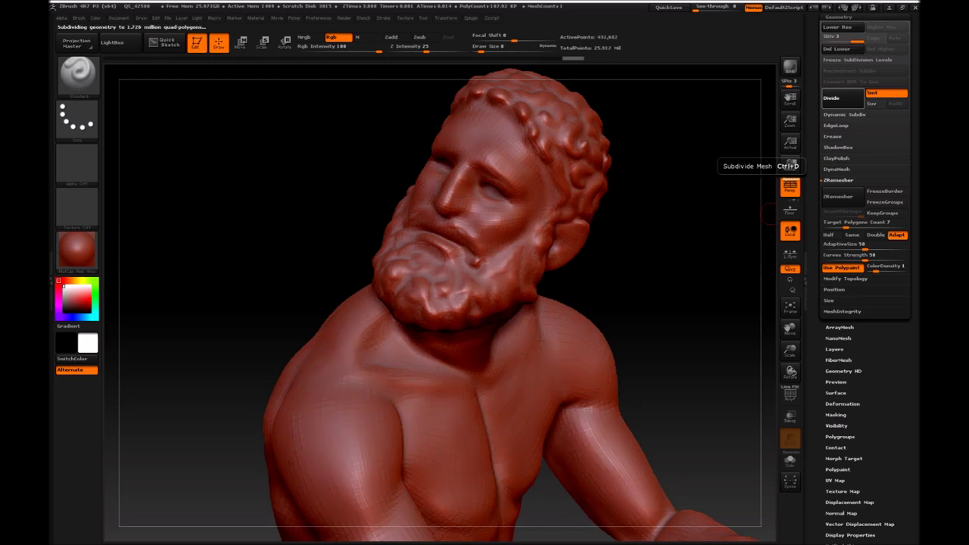
click(831, 97)
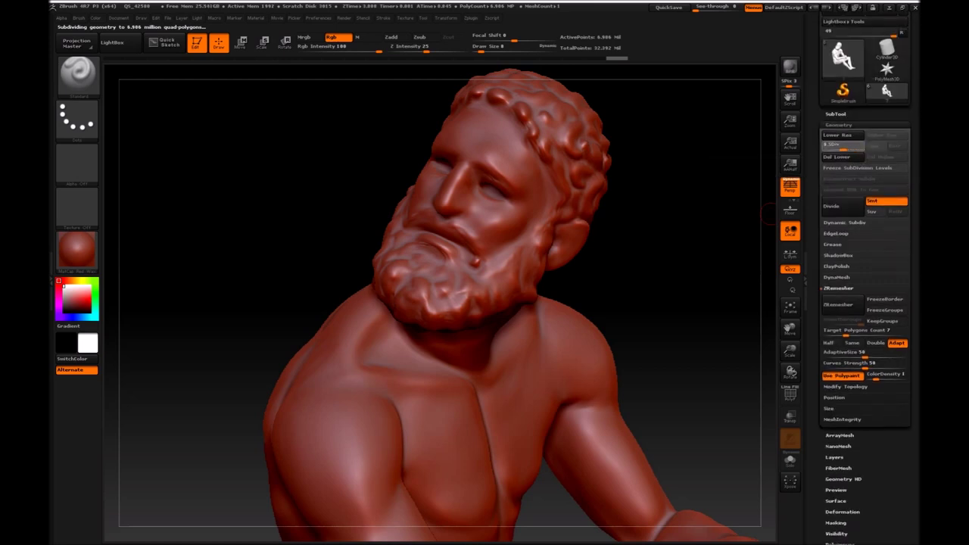
click(837, 135)
click(836, 113)
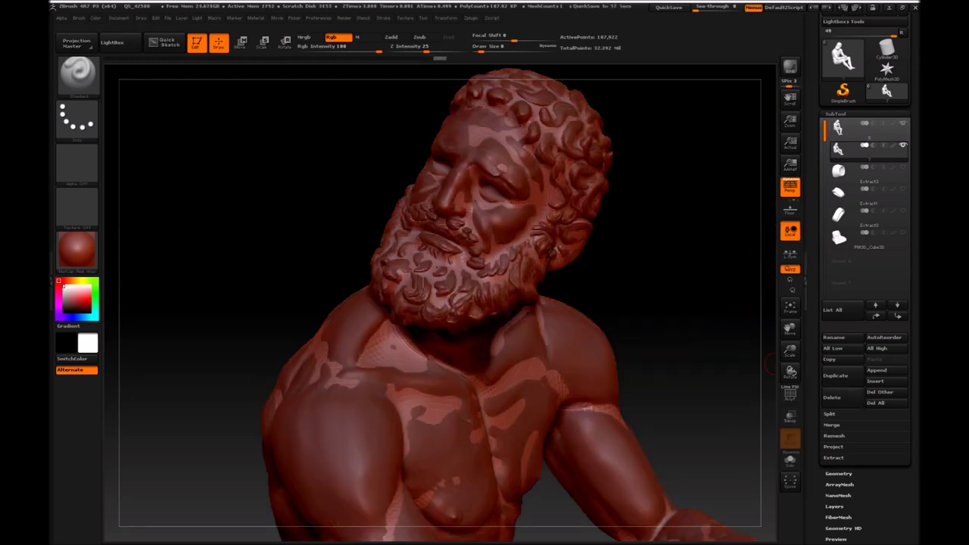
- Run ProjectAll in SubTool > Project to transfer the original sculpt's detail onto the remeshed figure
click(833, 446)
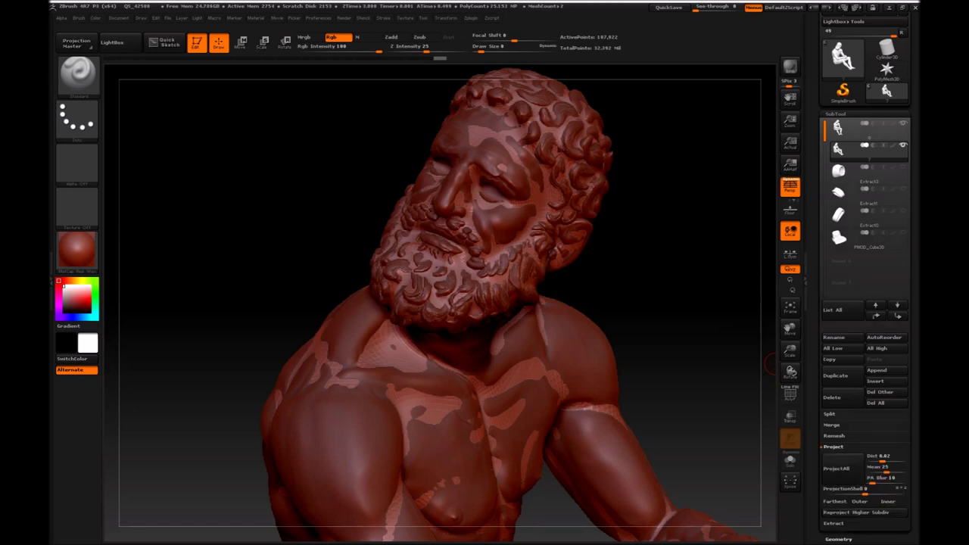
scroll(863, 303, down, 3)
click(836, 357)
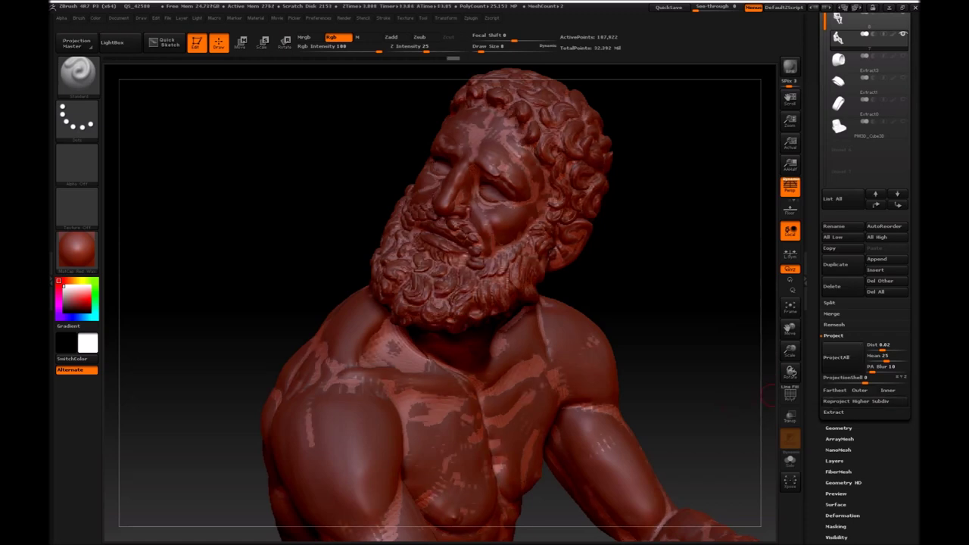
click(838, 428)
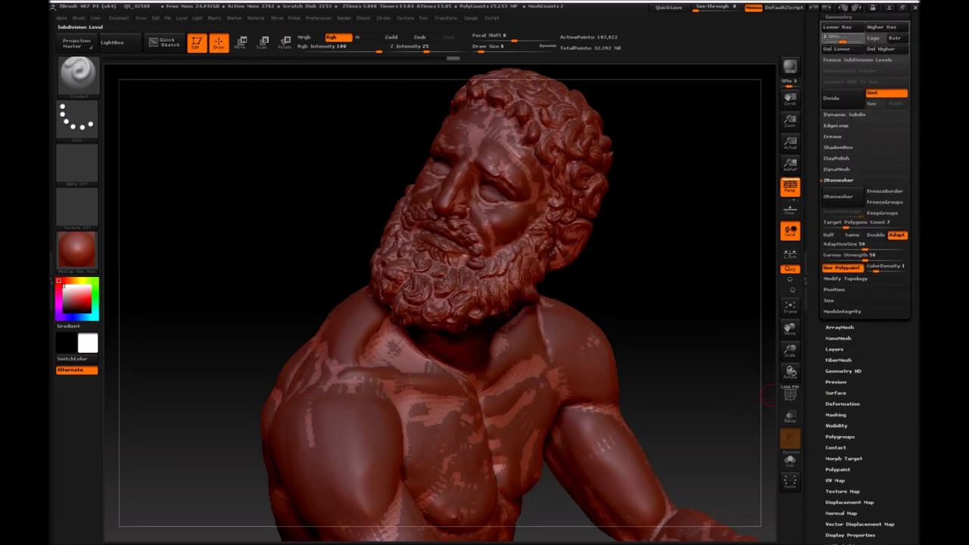
- Divide the remeshed figure up one level and run ProjectAll again from the original sculpt
key(ctrl+d)
click(835, 31)
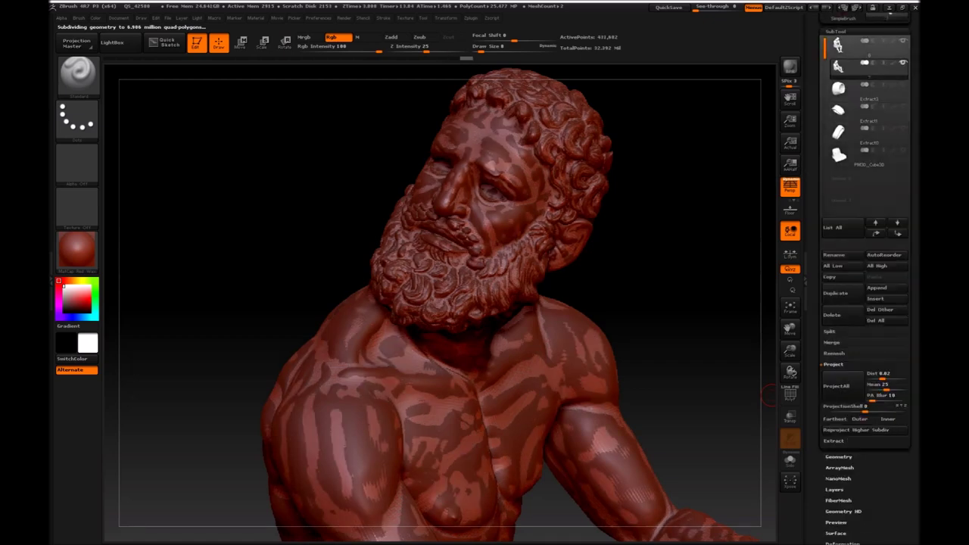
click(837, 386)
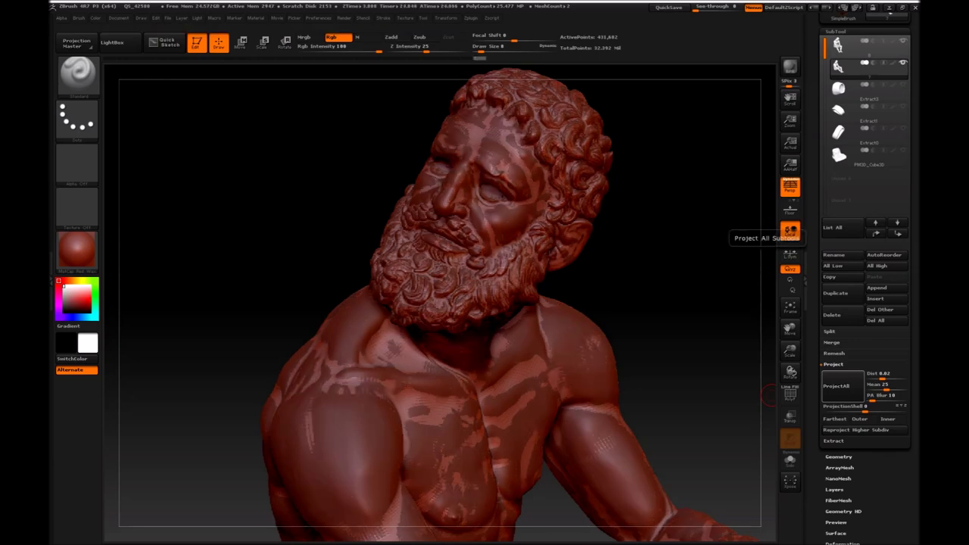
- Subdivide to the next level (about 1.7 million points) and run ProjectAll to reproject the original detail
click(838, 456)
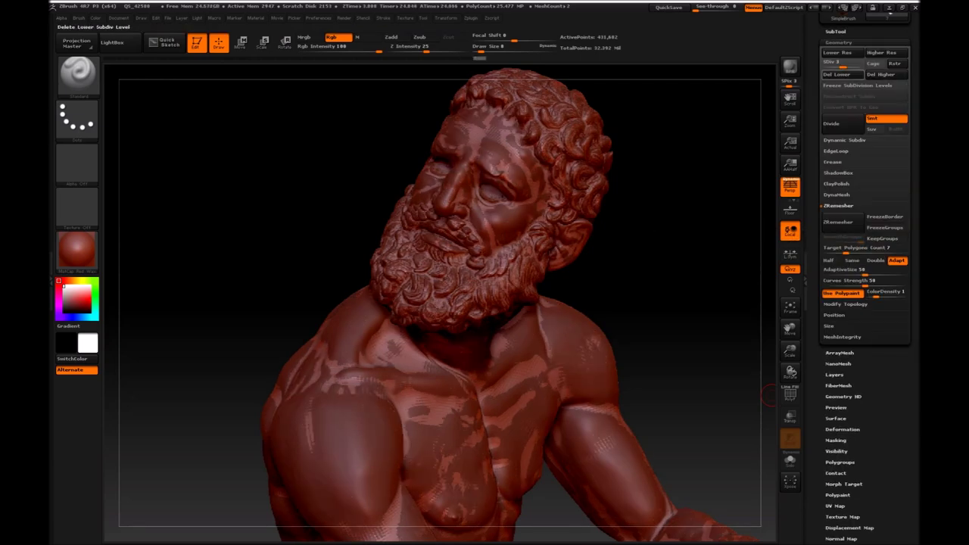
key(ctrl+d)
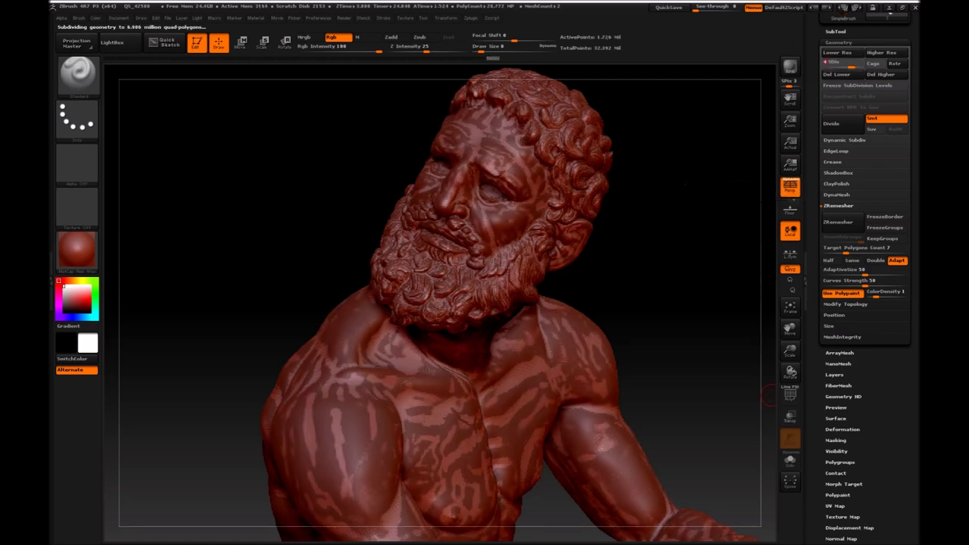
click(835, 31)
click(836, 386)
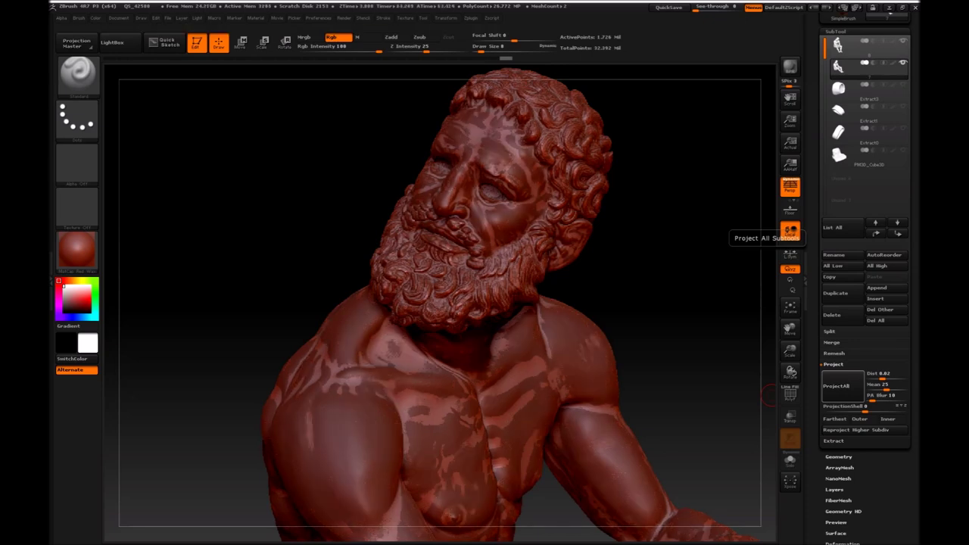
- Orbit, tilt and zoom out around the head to inspect the reprojected beard and curls
mouse_move(640, 315)
mouse_down()
mouse_move(605, 325)
mouse_move(655, 248)
mouse_up()
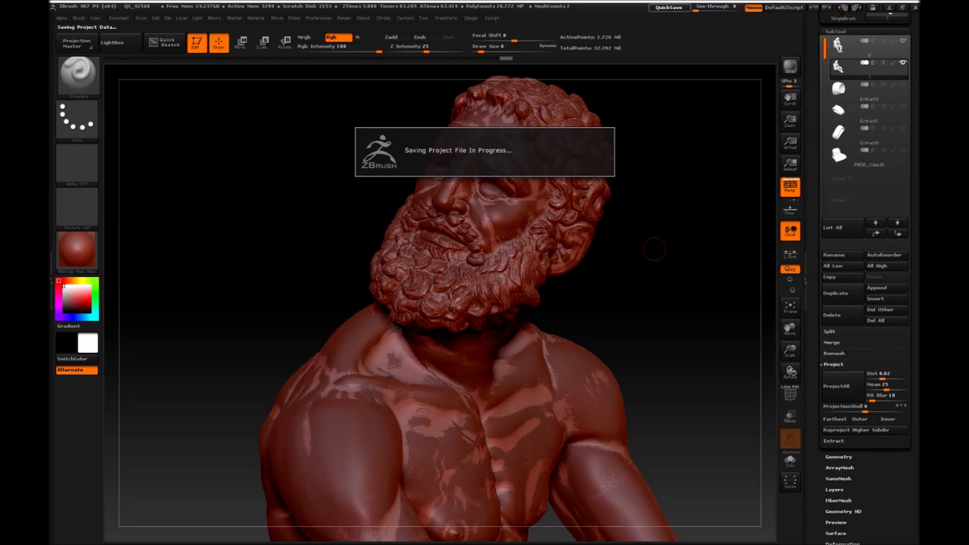
mouse_move(690, 307)
mouse_down()
mouse_move(735, 530)
mouse_move(690, 522)
mouse_move(686, 484)
mouse_up()
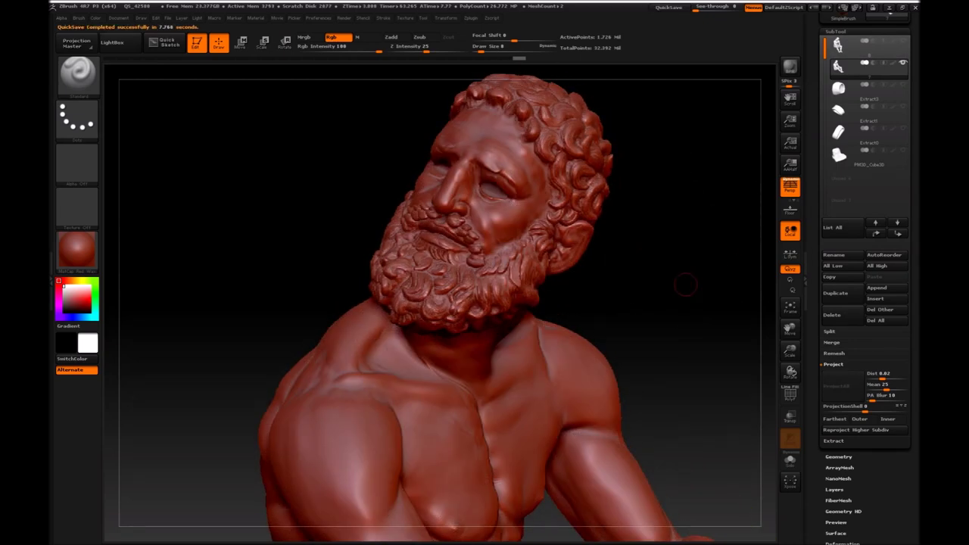
mouse_move(685, 284)
mouse_down()
mouse_move(649, 281)
mouse_move(662, 305)
mouse_up()
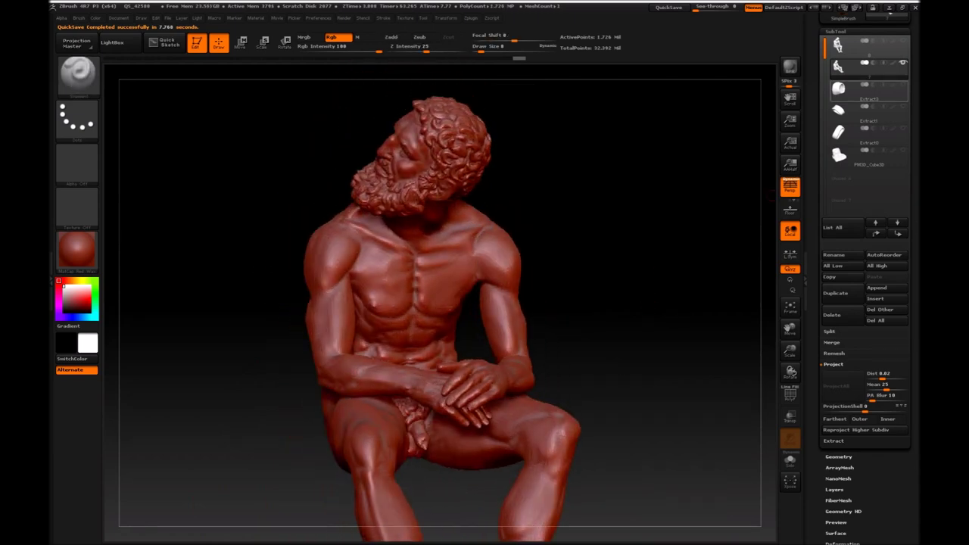
- Select the original sculpt subtool at the top of the list and rotate to a frontal view
click(838, 45)
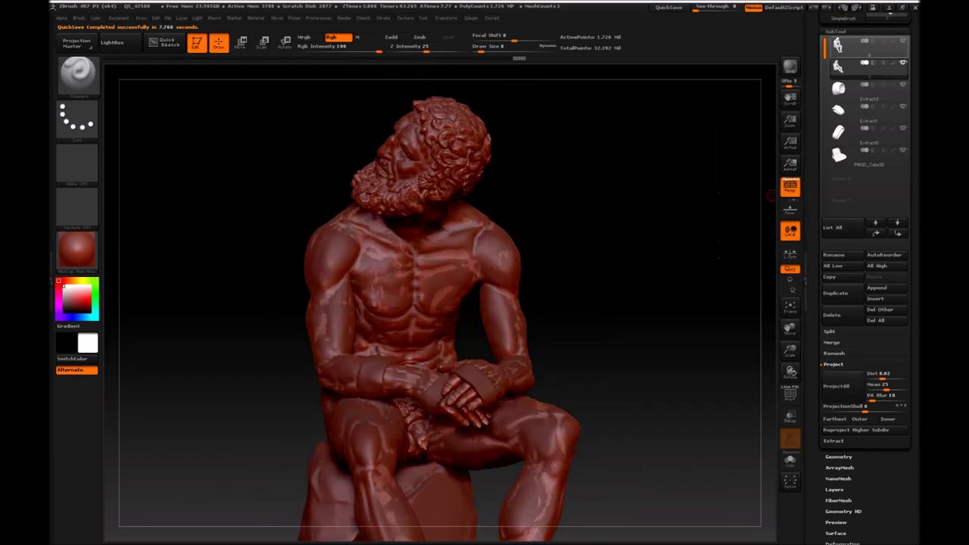
mouse_move(683, 296)
mouse_down()
mouse_move(647, 268)
mouse_move(621, 272)
mouse_move(651, 227)
mouse_up()
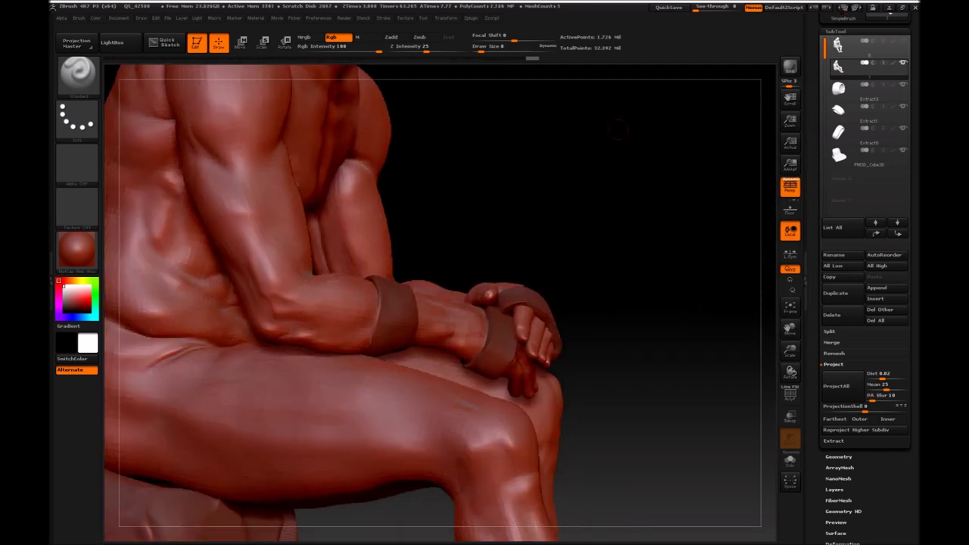